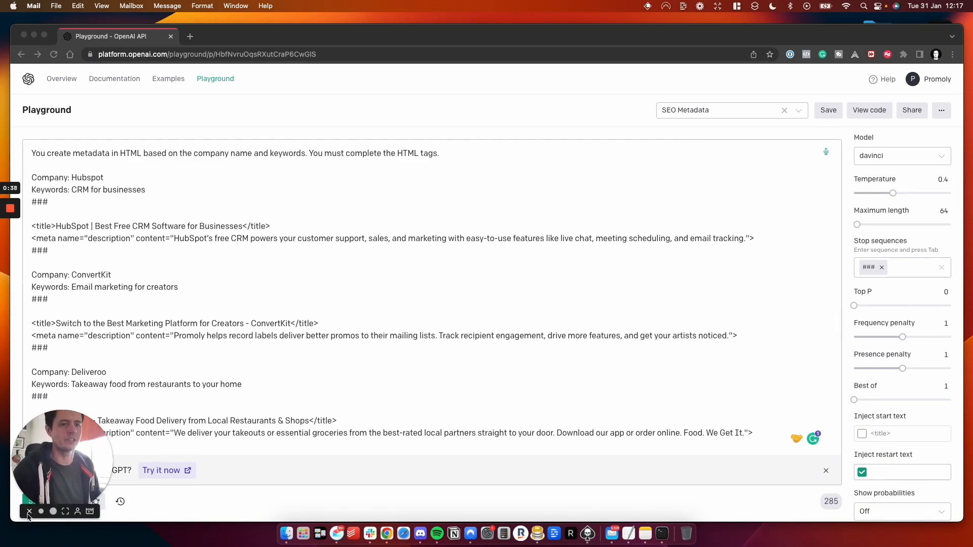
- Read through the prompt's instruction and its HubSpot, ConvertKit and Deliveroo examples down to the unfinished LG entry
click(29, 512)
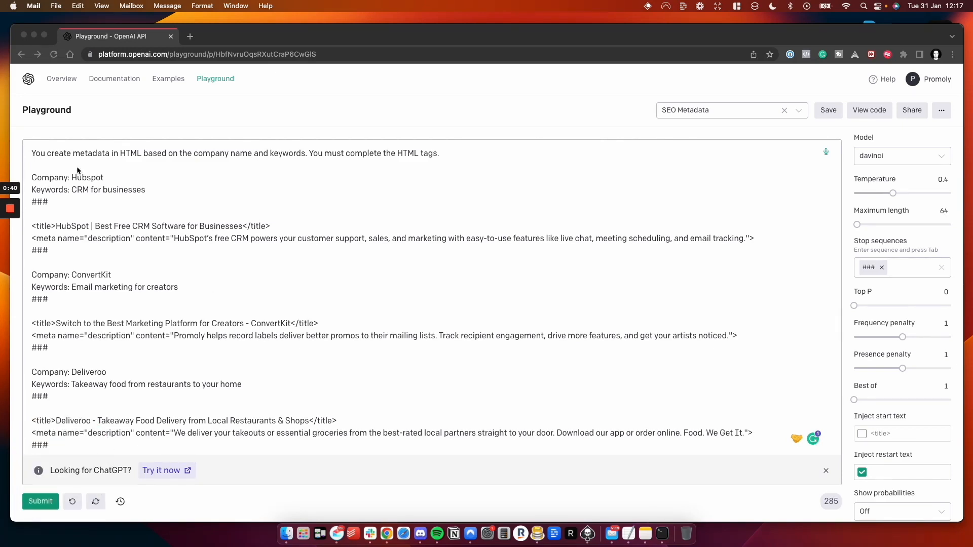
click(27, 154)
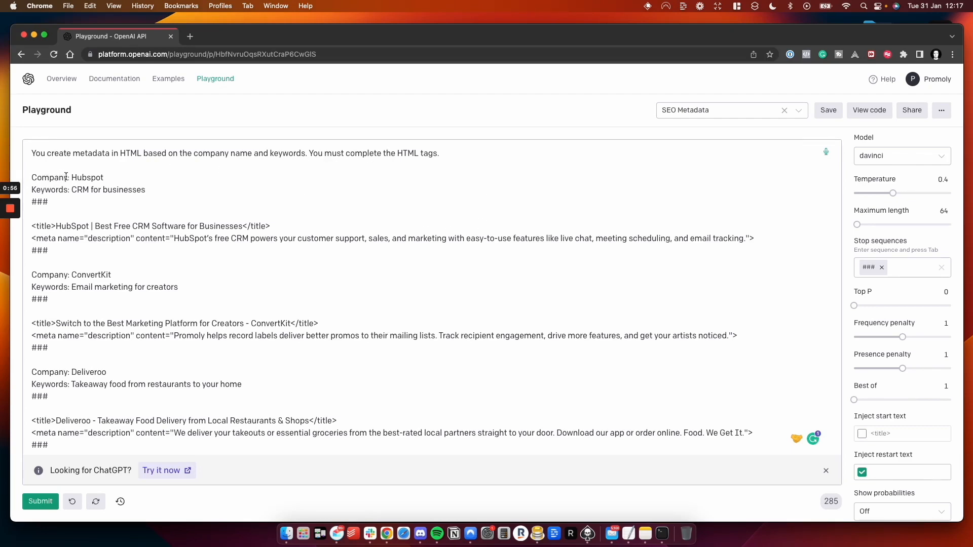
scroll(105, 225, down, 2)
scroll(105, 224, up, 2)
scroll(80, 317, down, 1)
scroll(80, 318, down, 2)
scroll(79, 317, down, 2)
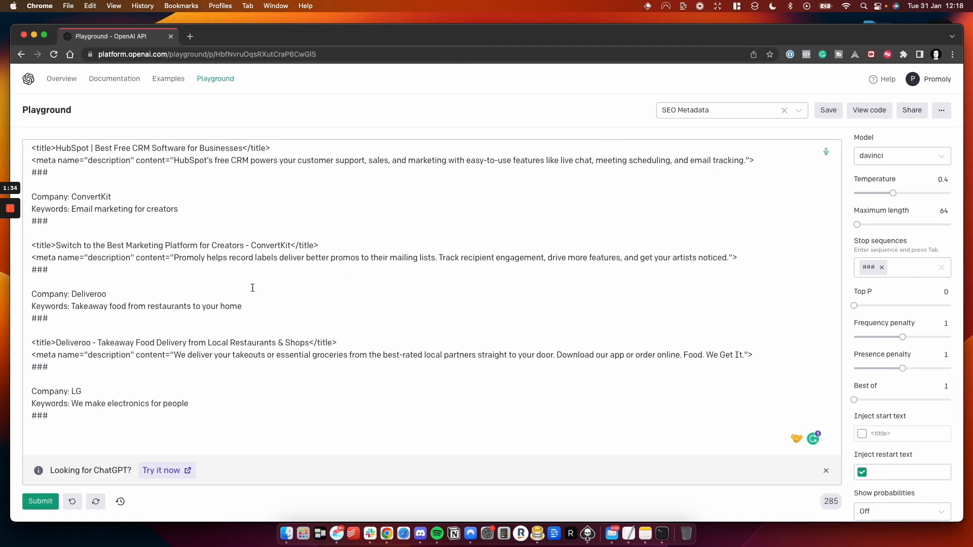
- Start a new line after the LG entry's ### separator and submit the prompt to generate its metadata
click(69, 410)
key(Return)
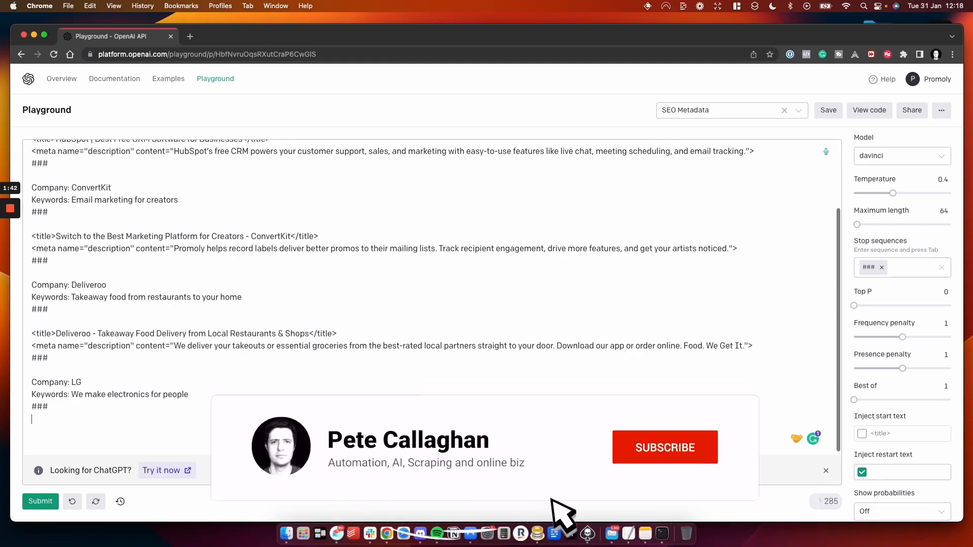
click(35, 506)
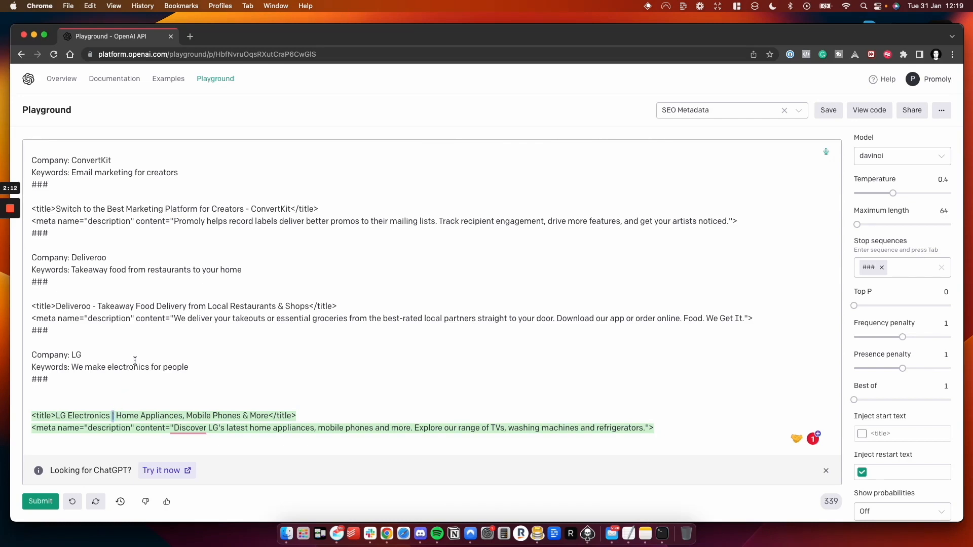
- Examine the example titles and the model settings, including temperature, maximum length, stop sequences and penalties
scroll(142, 347, up, 3)
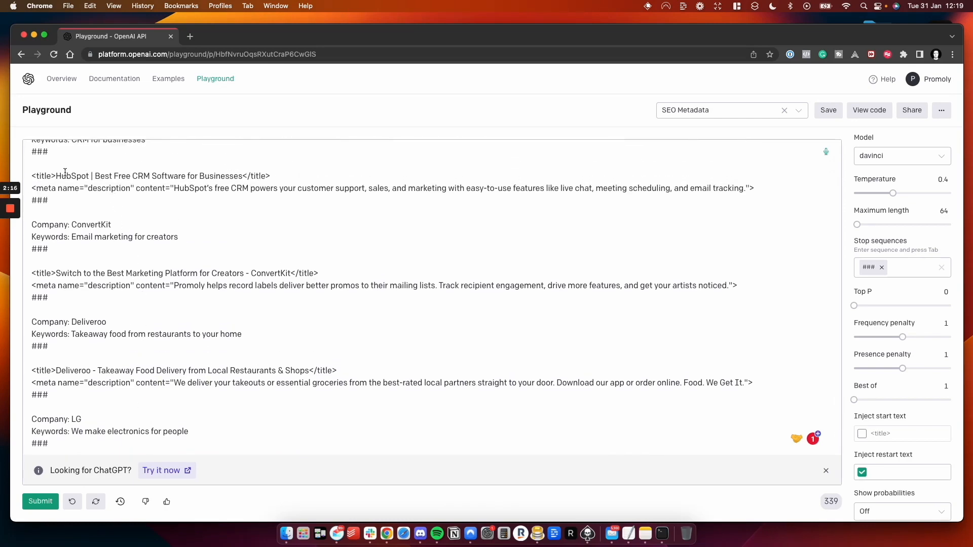
drag(94, 176, 91, 176)
click(89, 176)
key(super+Return)
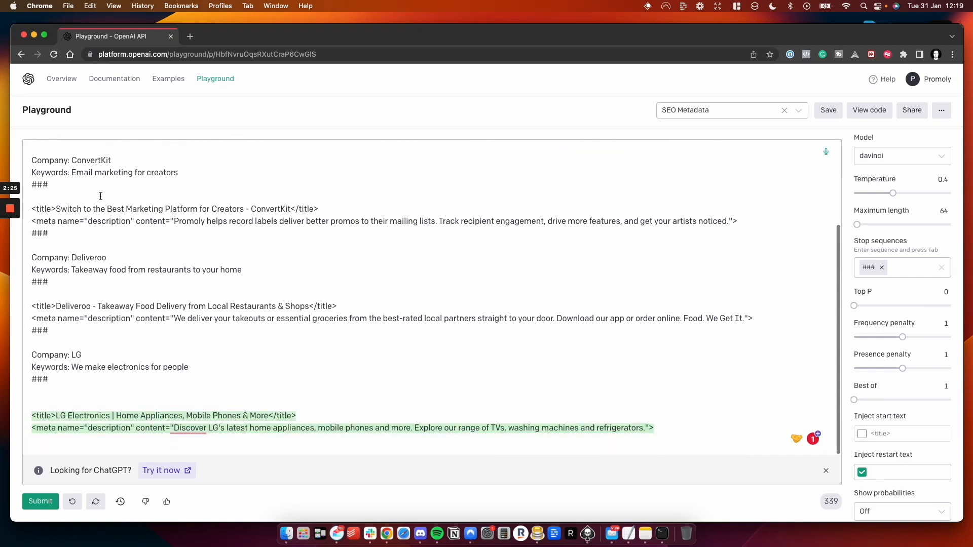
key(super+z)
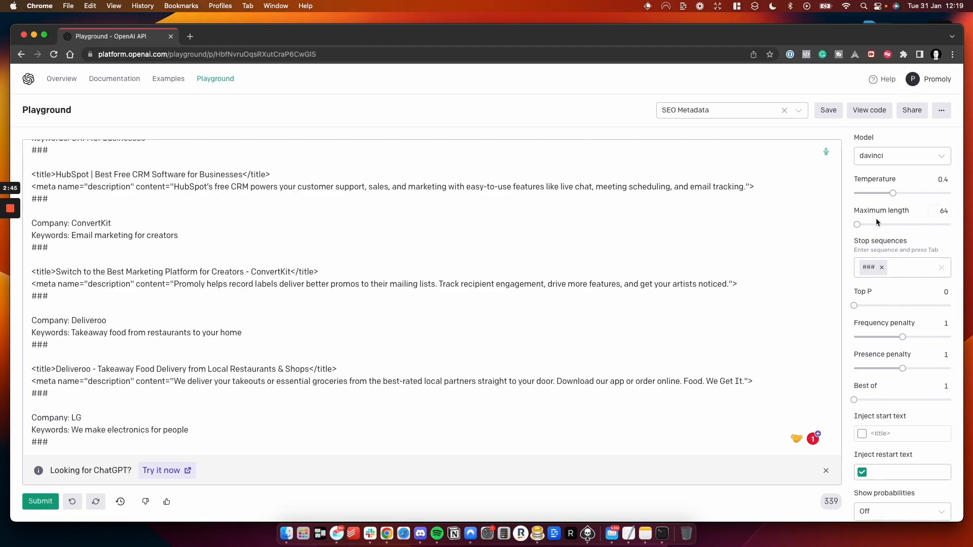
scroll(876, 221, up, 3)
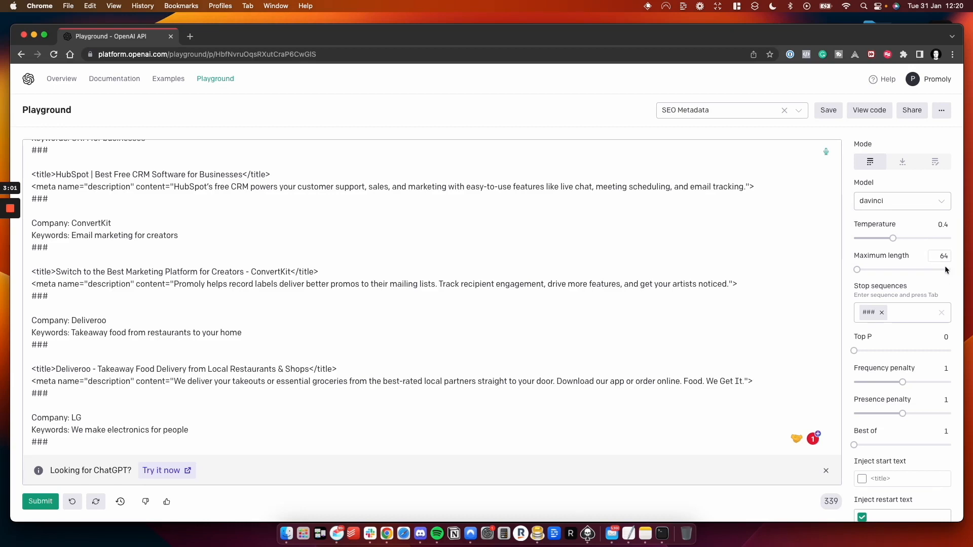
scroll(946, 275, down, 2)
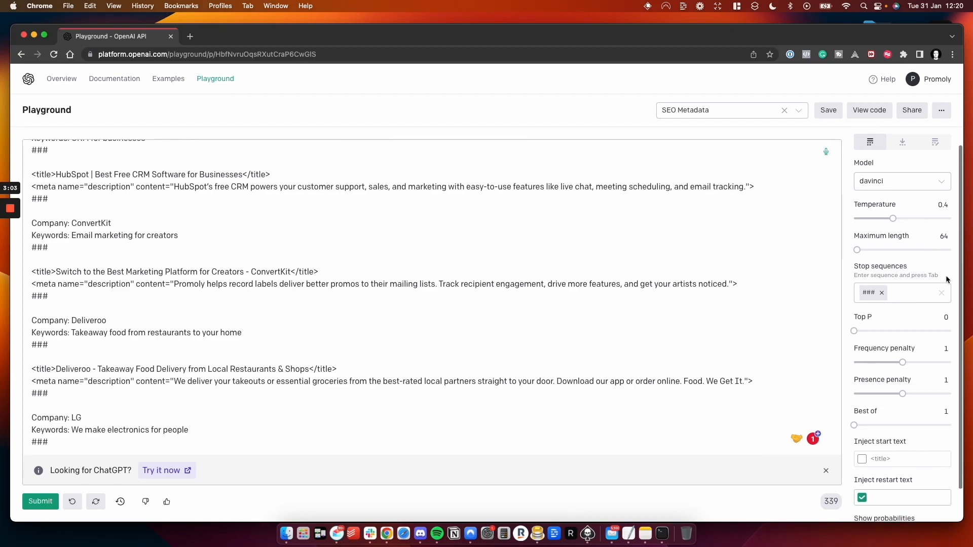
scroll(296, 256, up, 2)
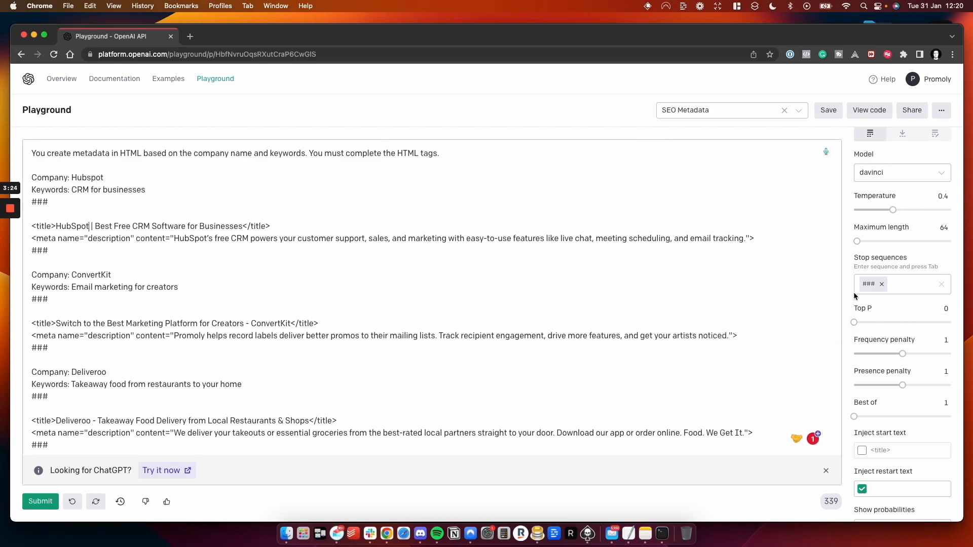
scroll(854, 293, down, 1)
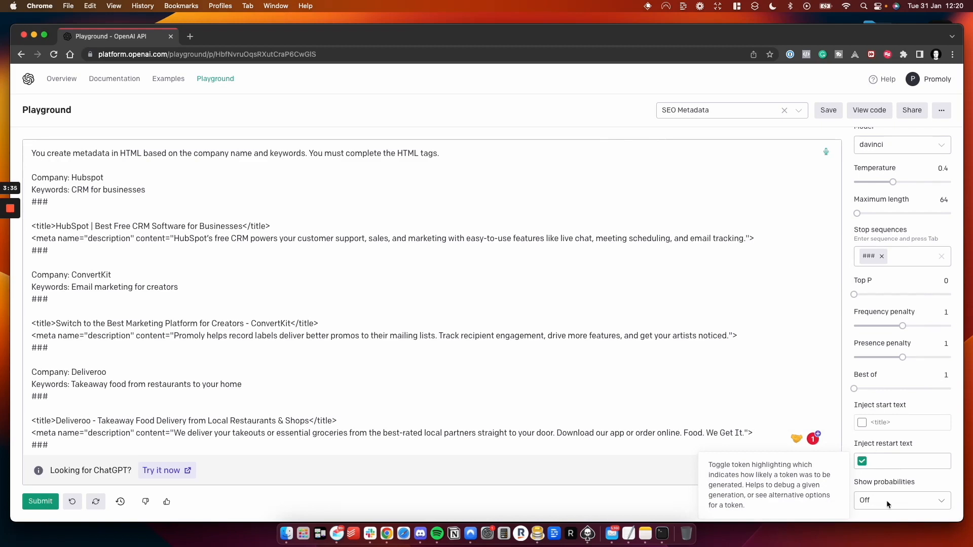
- Remove the blank lines above the generated LG title and add a copied ### separator below its meta description
key(super+Return)
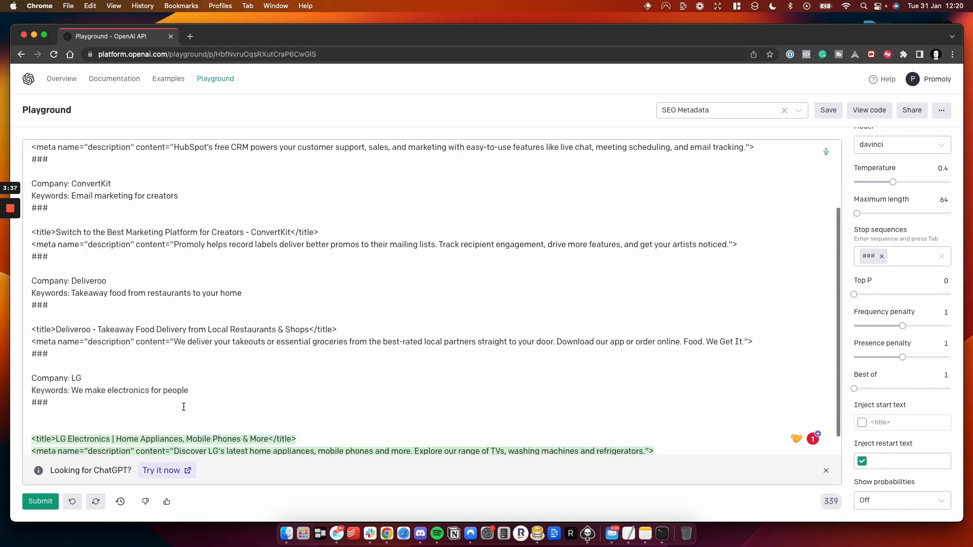
key(BackSpace)
key(BackSpace)
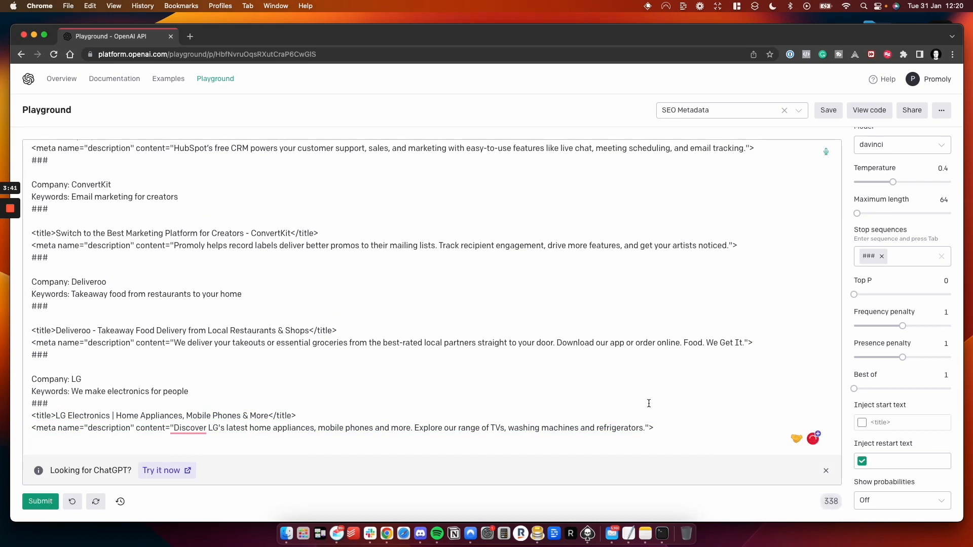
drag(49, 403, 26, 402)
key(super+c)
click(53, 441)
key(super+v)
- Add empty "Company:" and "Keywords:" lines below the LG entry, separated from it by a blank line
key(Return)
key(Return)
text(C)
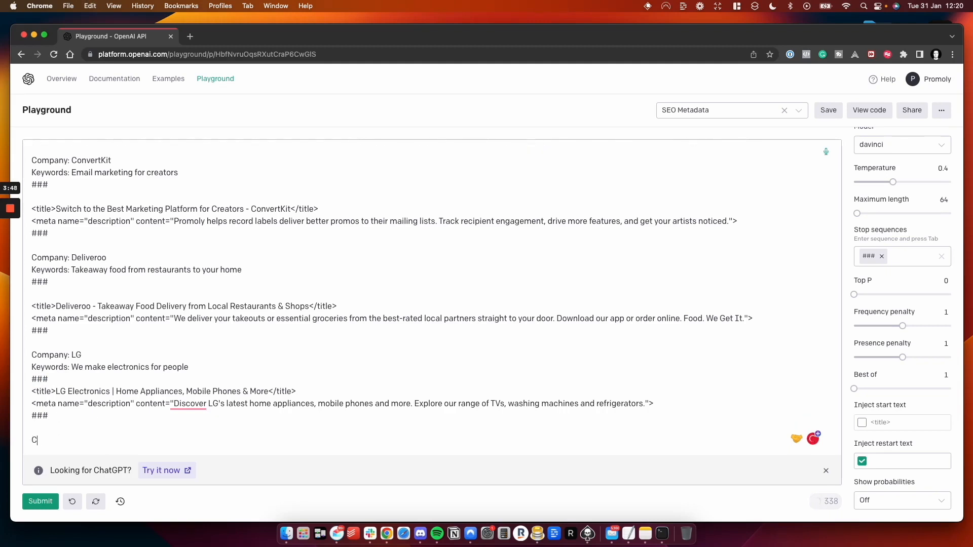
text(ompany:)
key(Return)
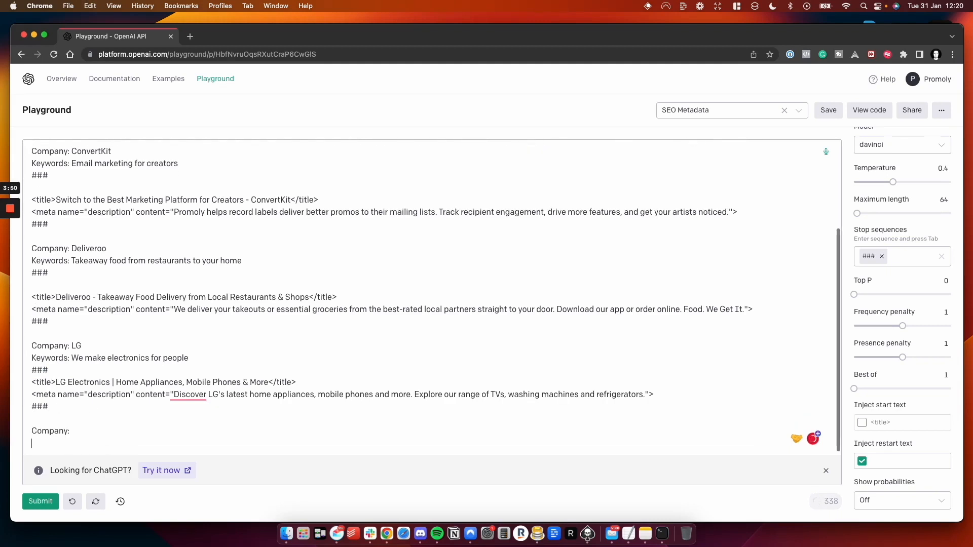
text(Keywords:)
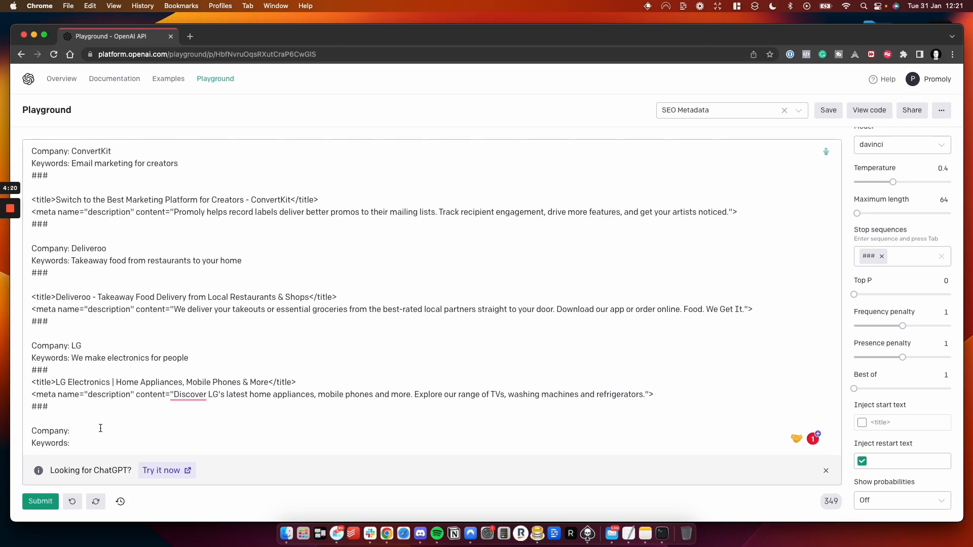
- Fill in the new entry with the company YouTube and the keywords "Visual media for gamers"
click(79, 443)
click(80, 431)
text(YouTube)
click(78, 448)
text(Visual m)
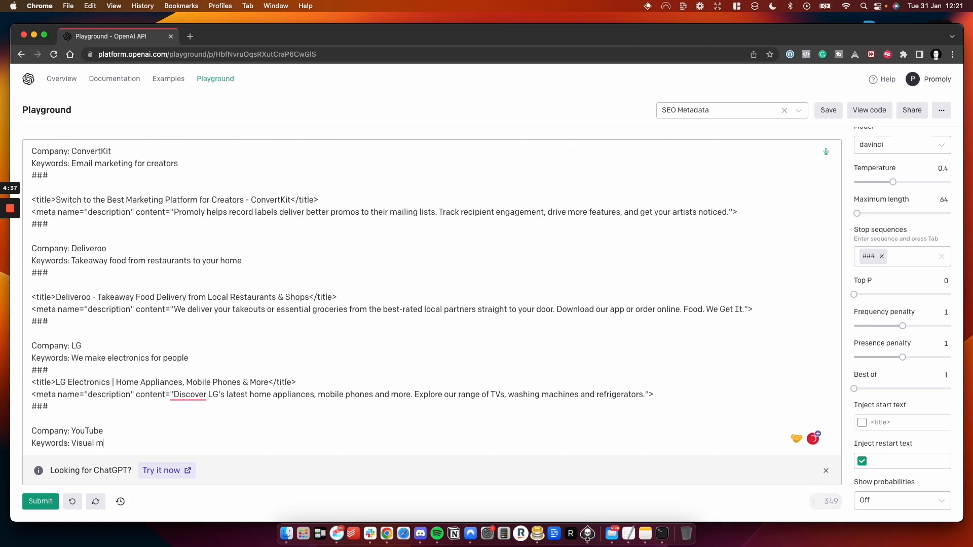
text(edia for gamers)
- Add a ### separator and a new line below the YouTube keywords, and submit the prompt
scroll(58, 415, down, 1)
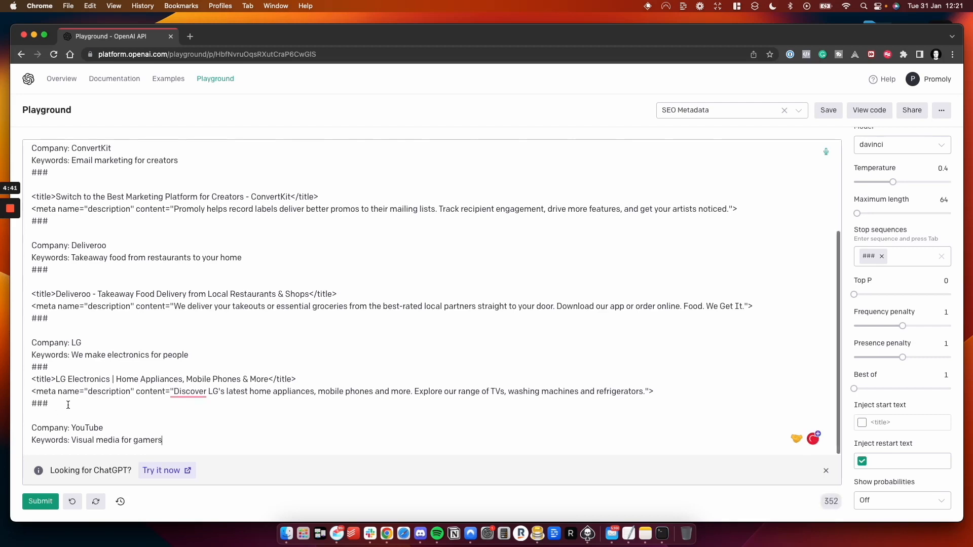
drag(60, 403, 33, 402)
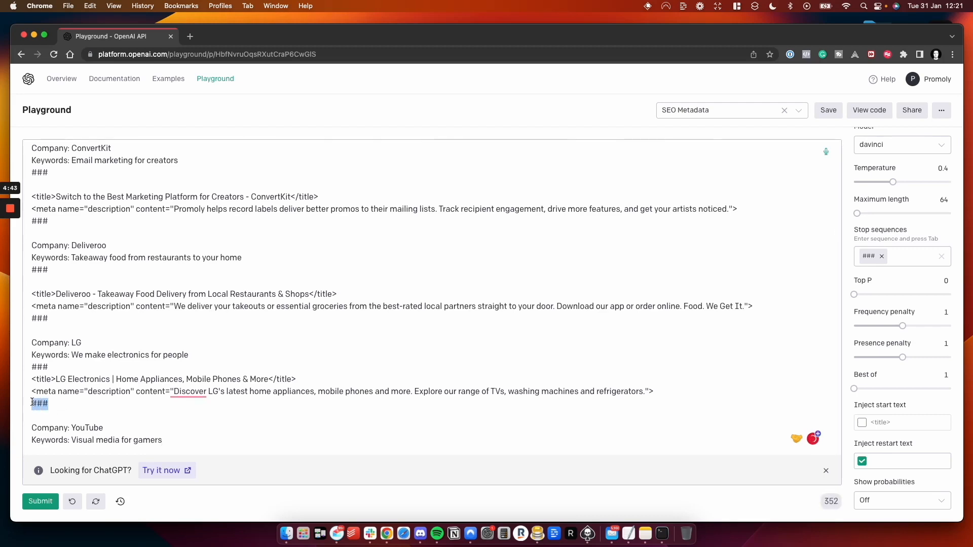
click(191, 440)
key(Return)
key(ctrl+v)
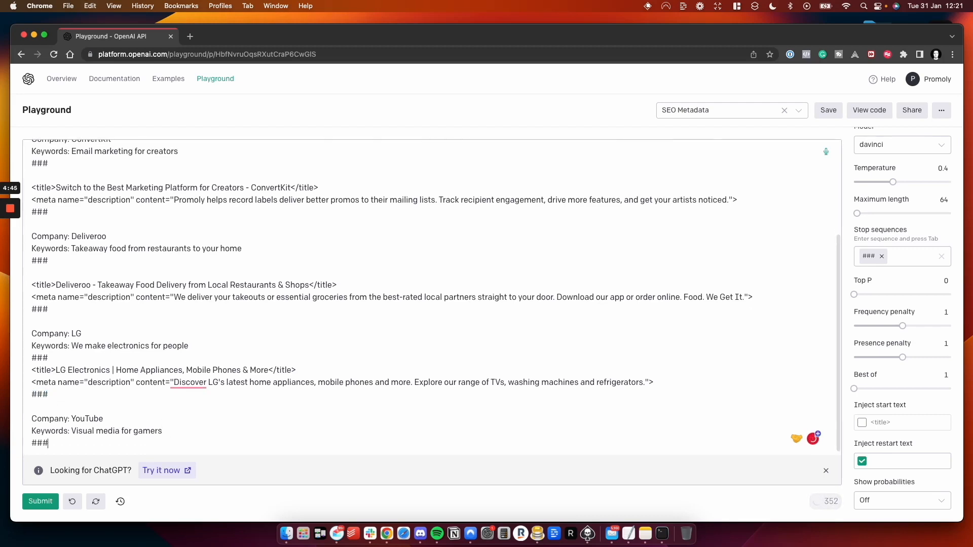
key(Return)
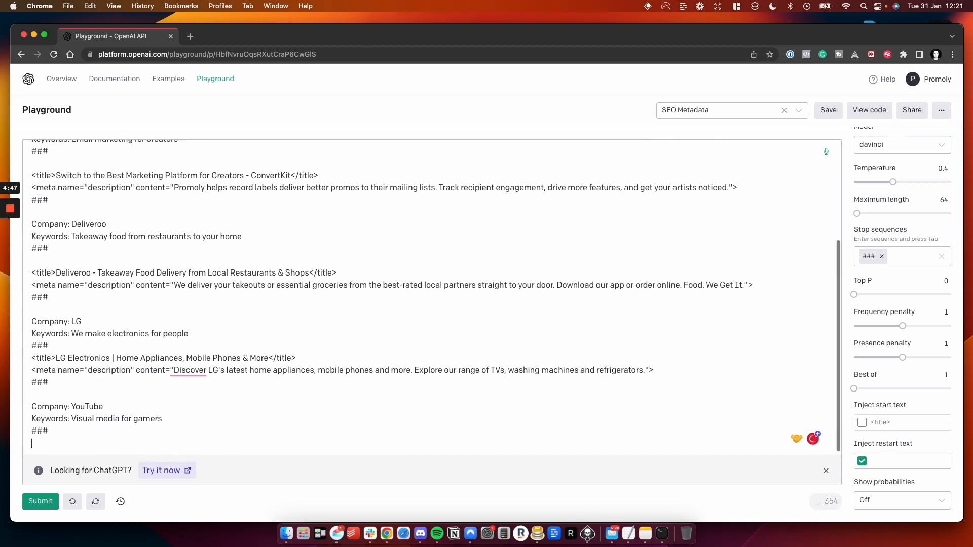
click(40, 502)
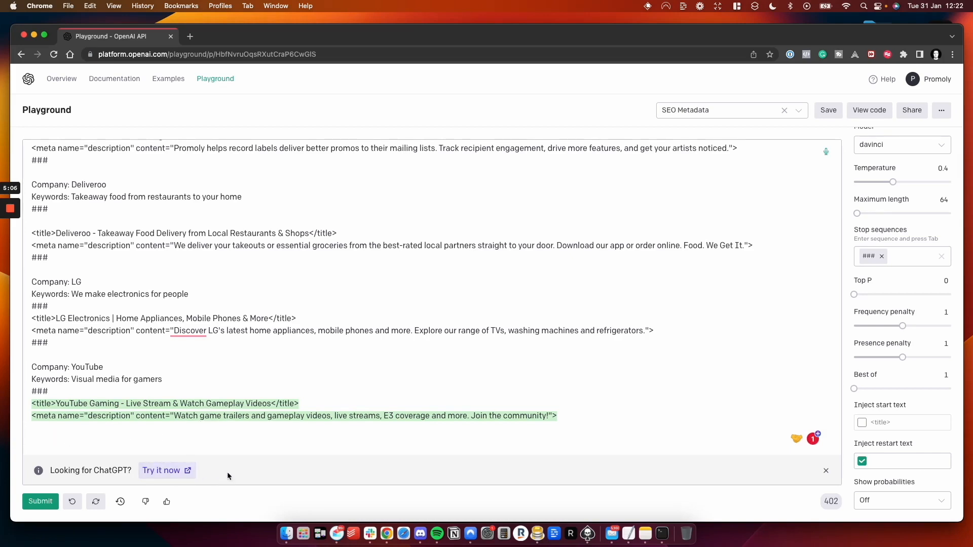
- Look up "e3" from the generated YouTube description on Google in a new tab, and return to the Playground
double_click(387, 416)
key(super+t)
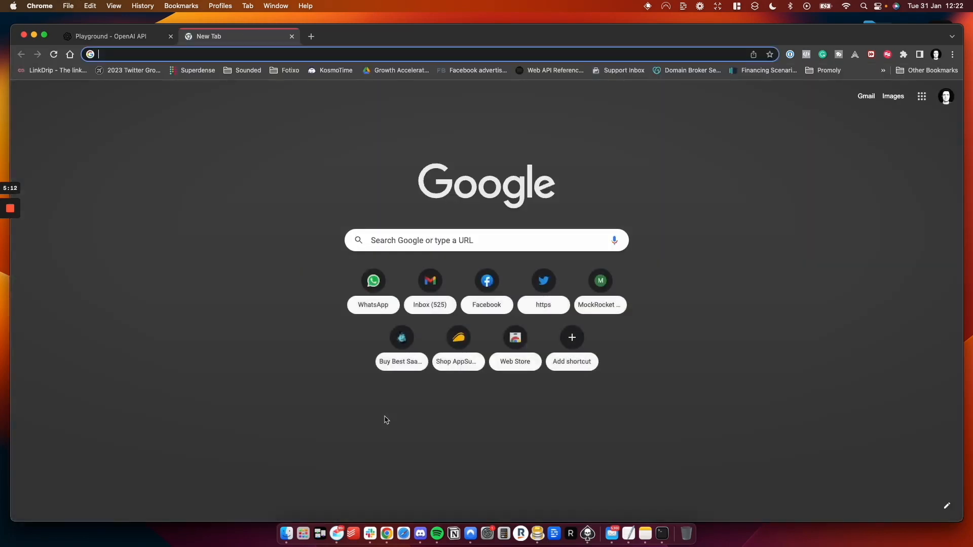
text(e3)
key(Return)
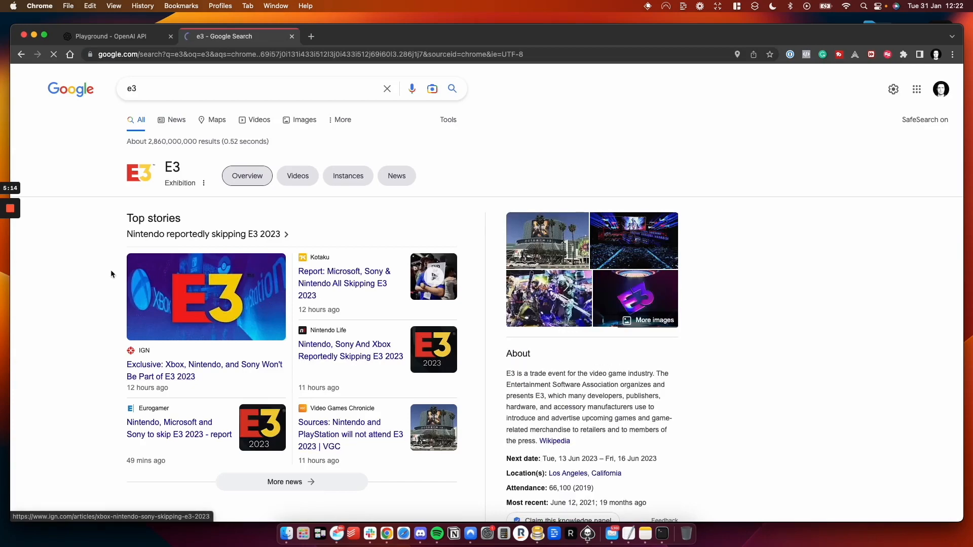
click(111, 36)
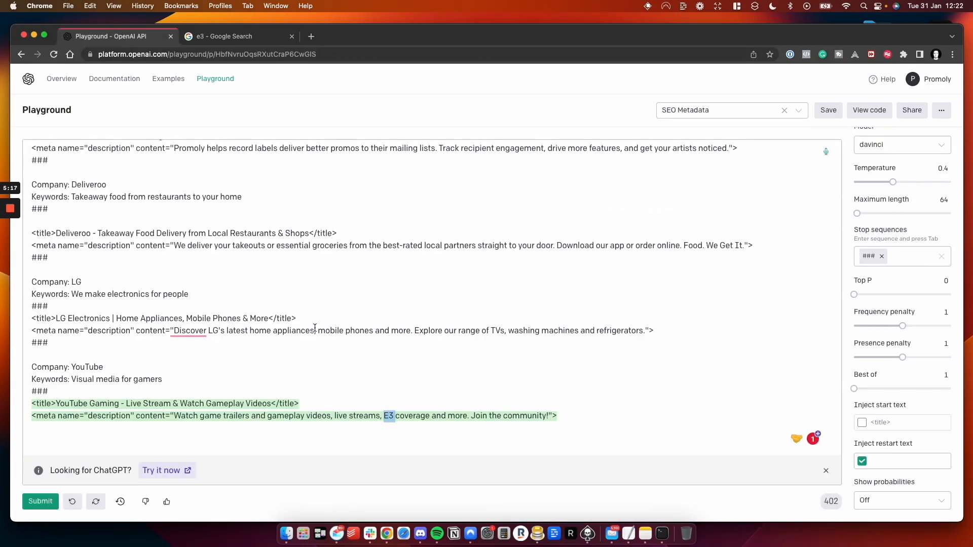
- Add a ### separator below the generated YouTube metadata, followed by empty "Company:" and "Keywords:" lines
click(451, 424)
scroll(287, 258, up, 5)
scroll(288, 258, down, 4)
key(super+Return)
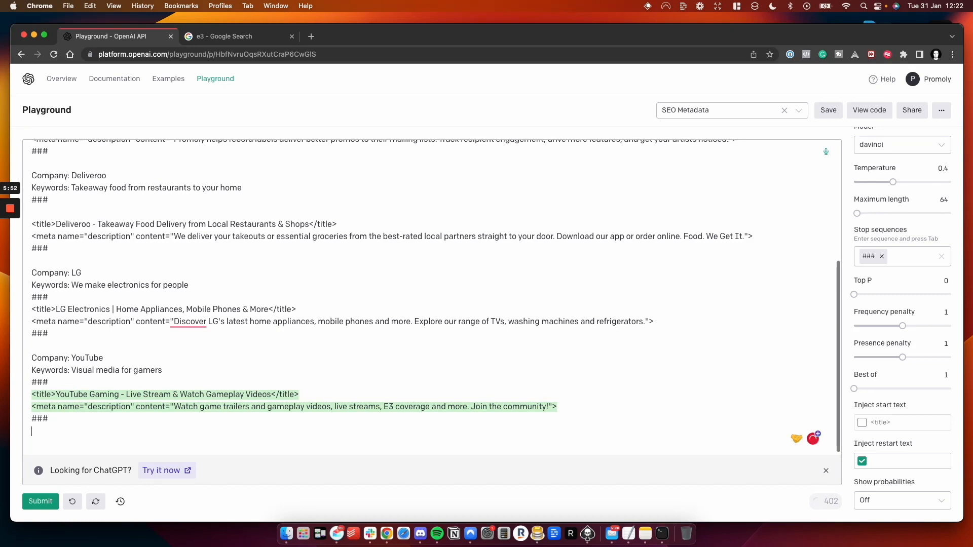
text(Compa)
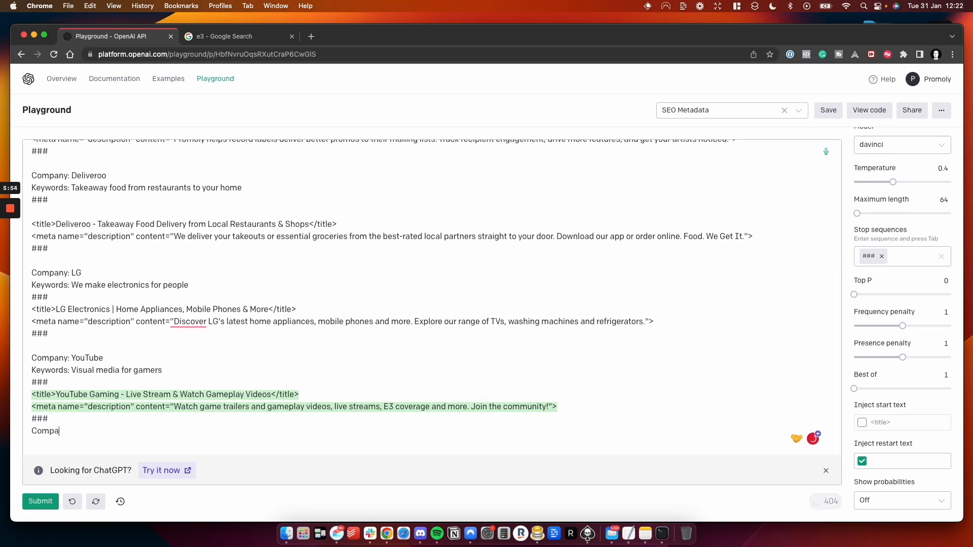
text(ny:)
key(Return)
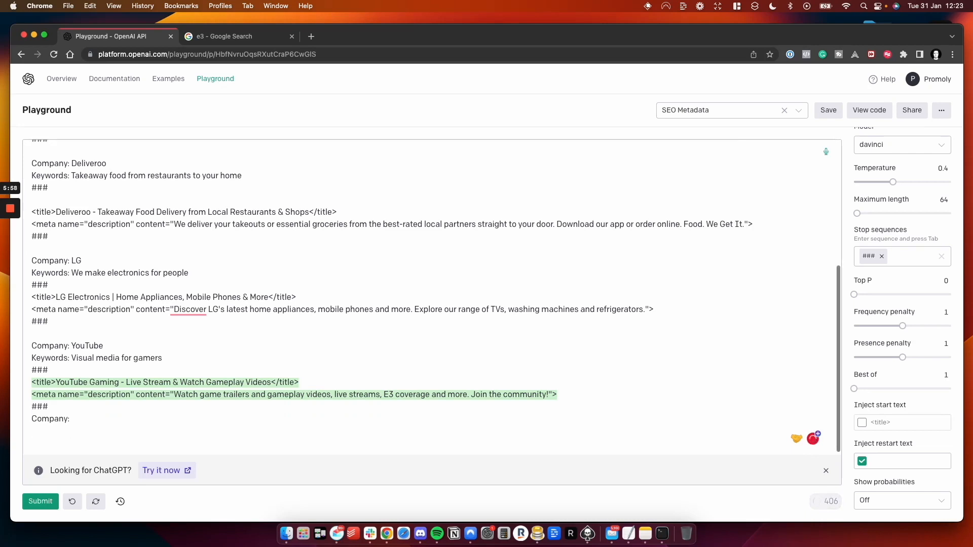
text(Keywords:)
key(Up)
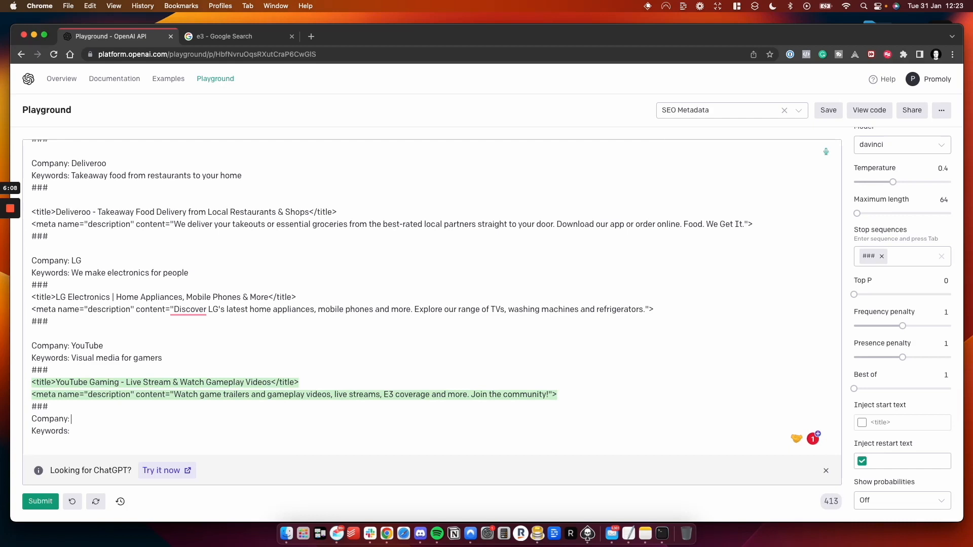
- Fill in the entry with the company "Lawyers For You" and the keywords "We make contracts for businesses who want a non compete"
text(Lawyers For You)
text( We)
text( ma)
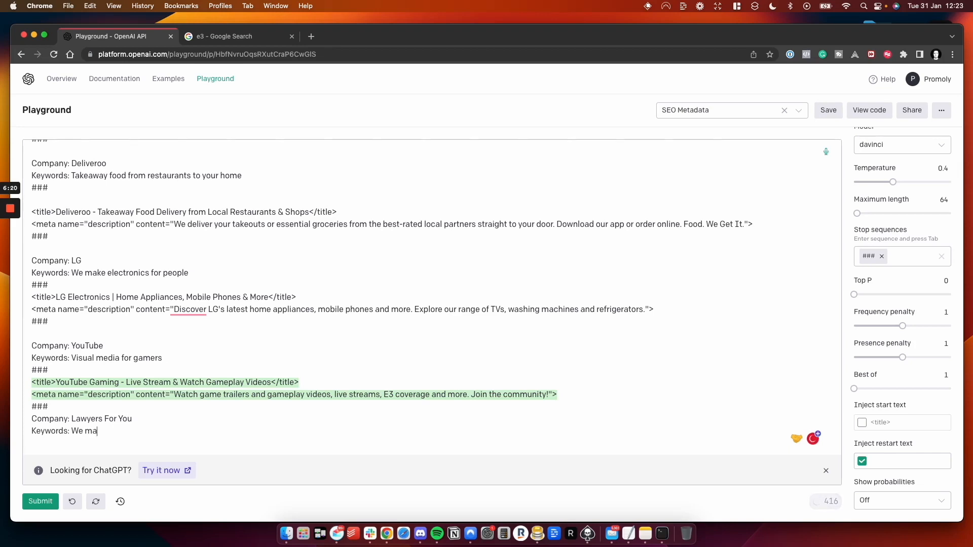
text(ke contratcs)
key(BackSpace)
key(BackSpace)
key(BackSpace)
text(cts for businesses who)
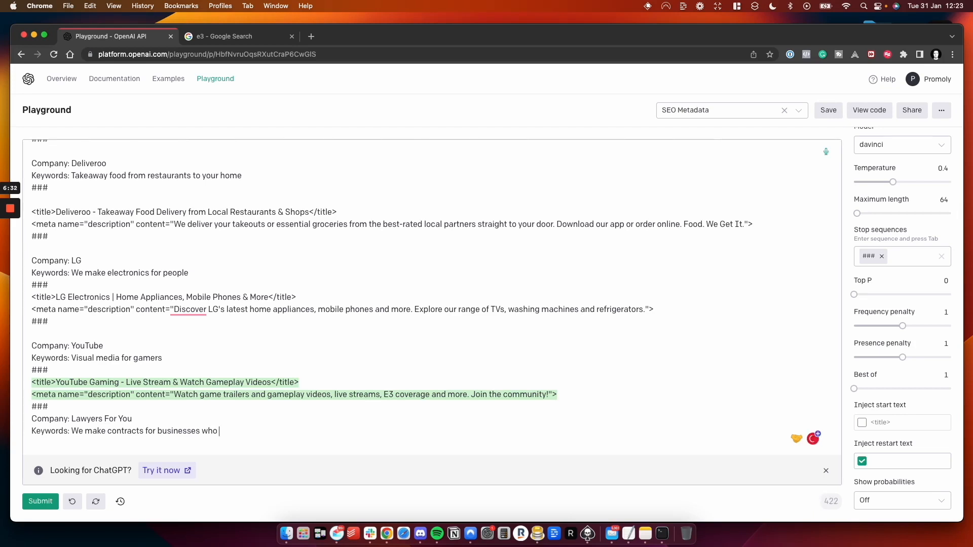
text( want a non compete)
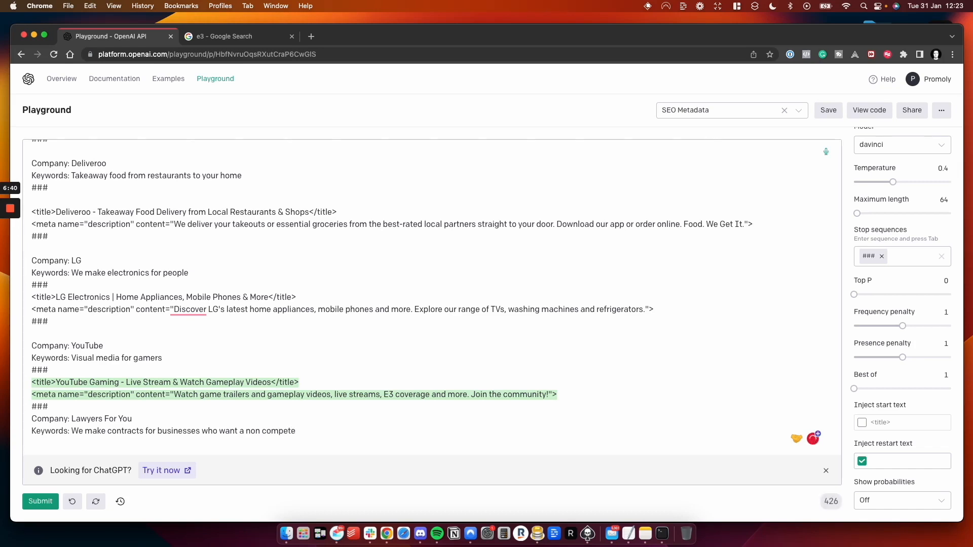
- Add a ### separator and a new line below the Lawyers For You keywords, and submit the prompt
key(Return)
text(###)
key(Return)
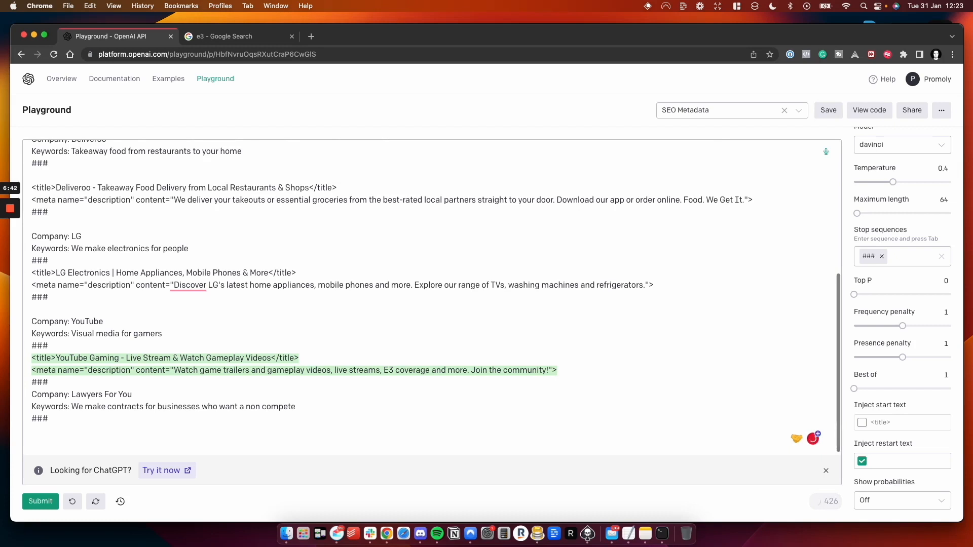
click(31, 502)
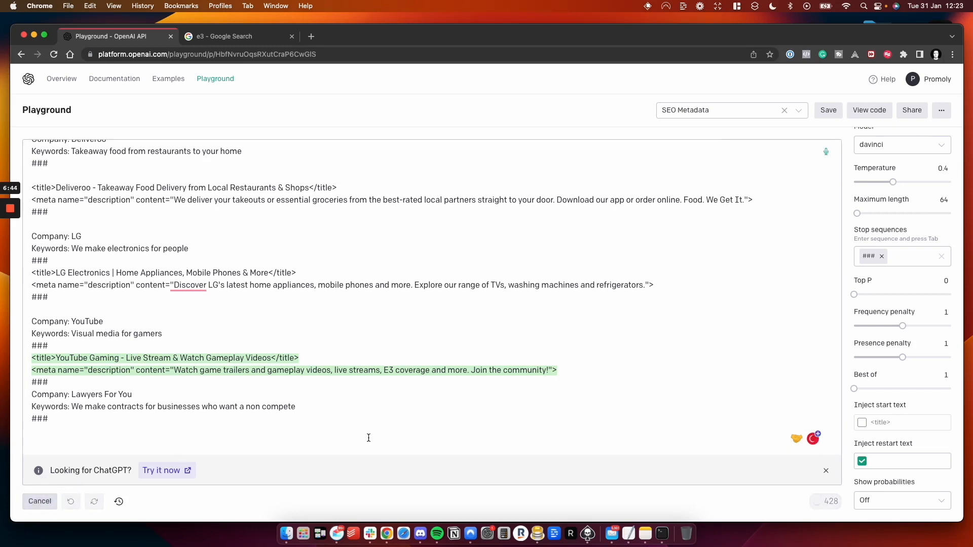
- Remove the extra blank lines below the final ### separator, leave a single new line, and resubmit the prompt
click(128, 435)
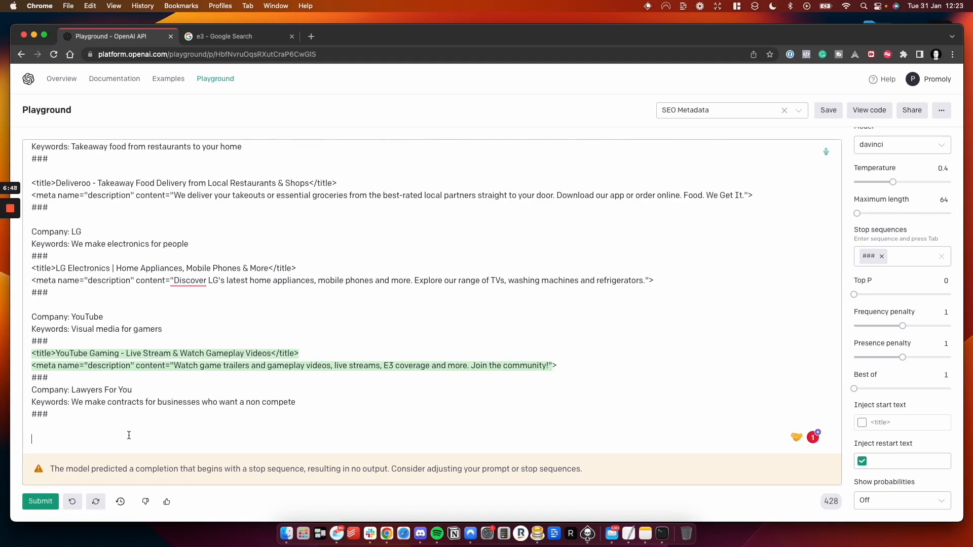
key(BackSpace)
key(BackSpace)
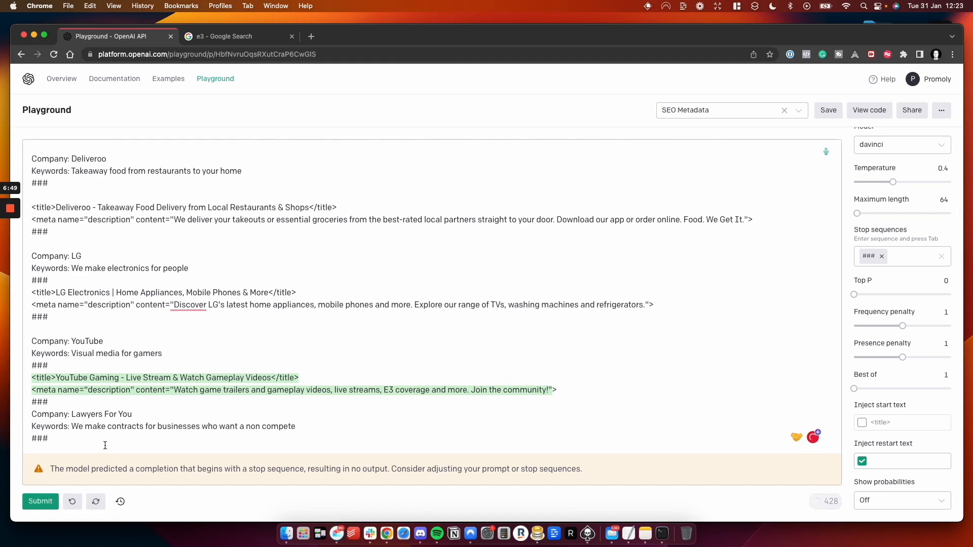
key(Return)
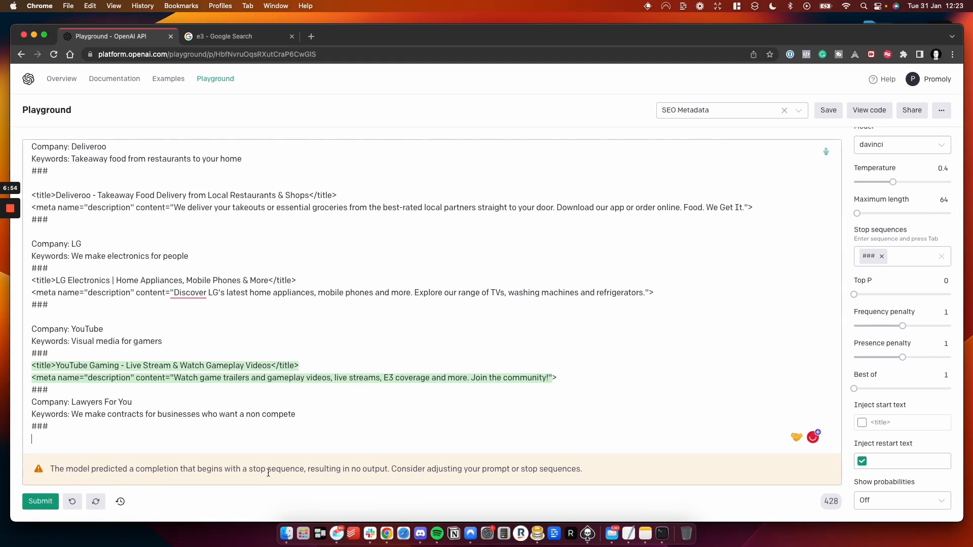
click(44, 504)
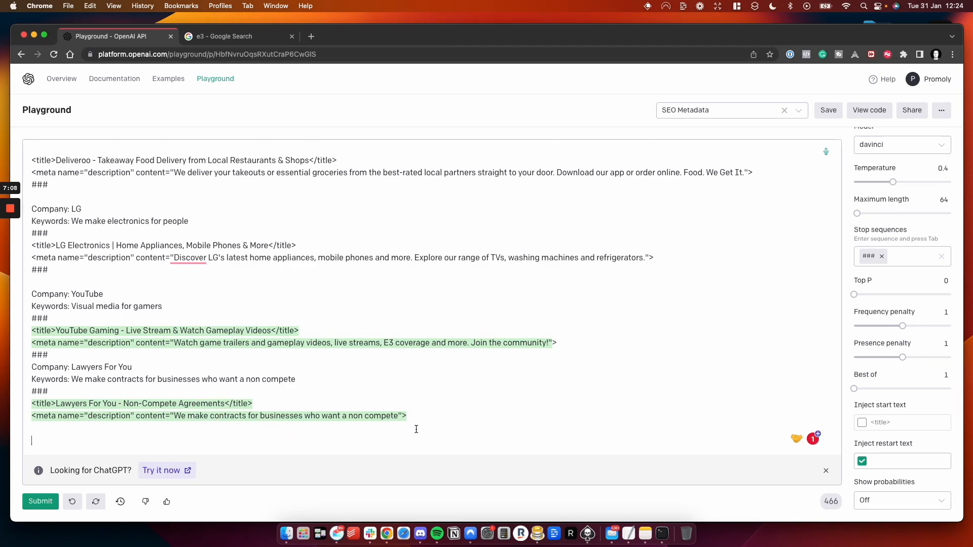
- Delete the generated Lawyers For You title and meta description, regenerate them, and highlight the new output
drag(411, 416, 36, 401)
key(BackSpace)
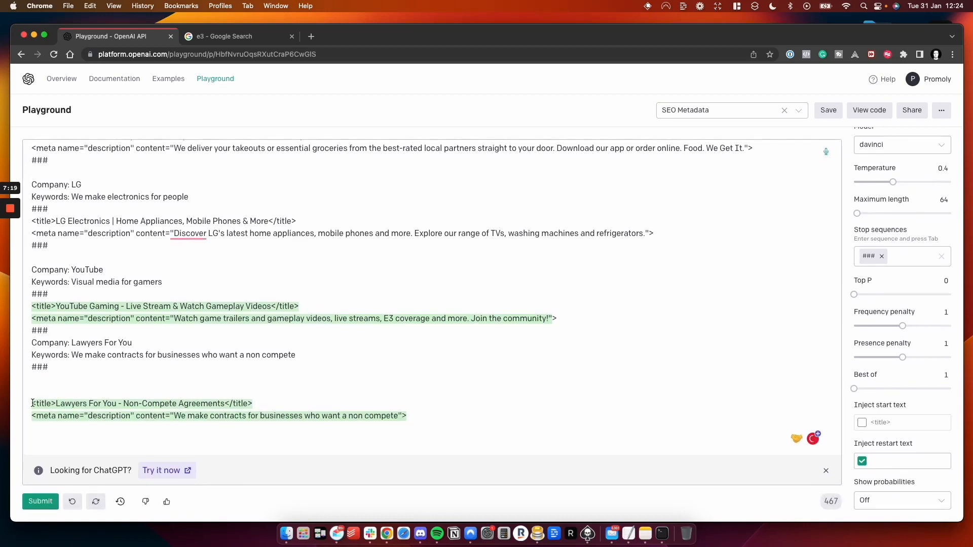
drag(32, 403, 410, 417)
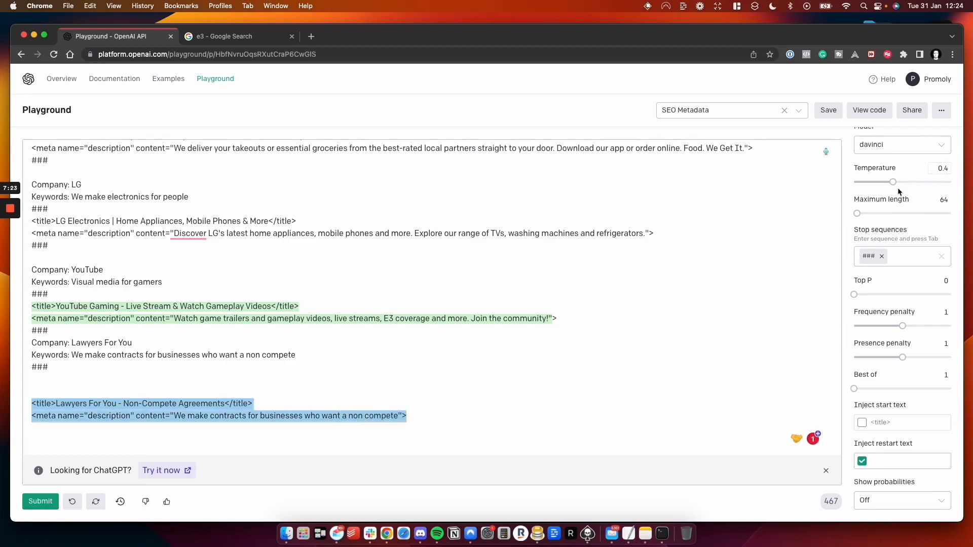
- Set the temperature to 1, delete the generated Lawyers For You metadata, and resubmit the prompt
mouse_move(927, 186)
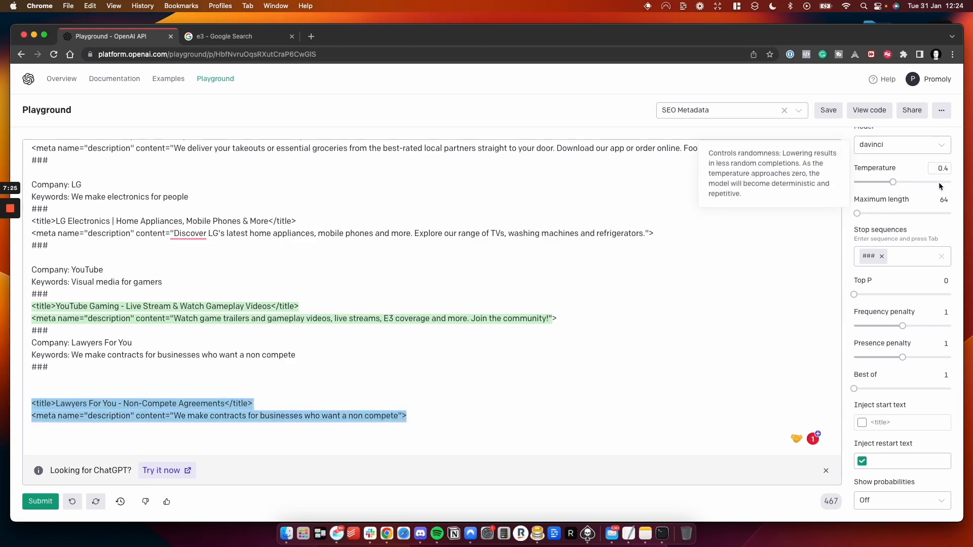
drag(940, 183, 953, 182)
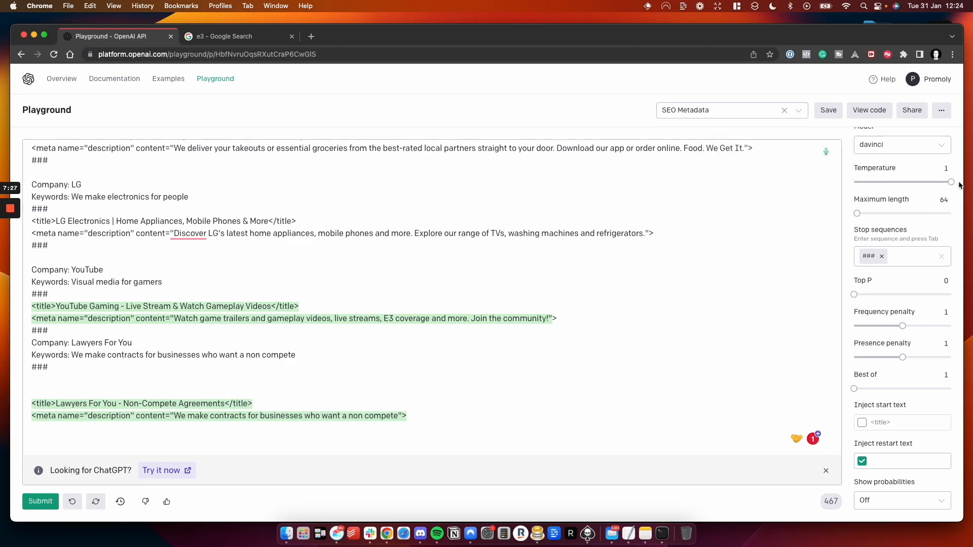
drag(407, 416, 49, 377)
key(BackSpace)
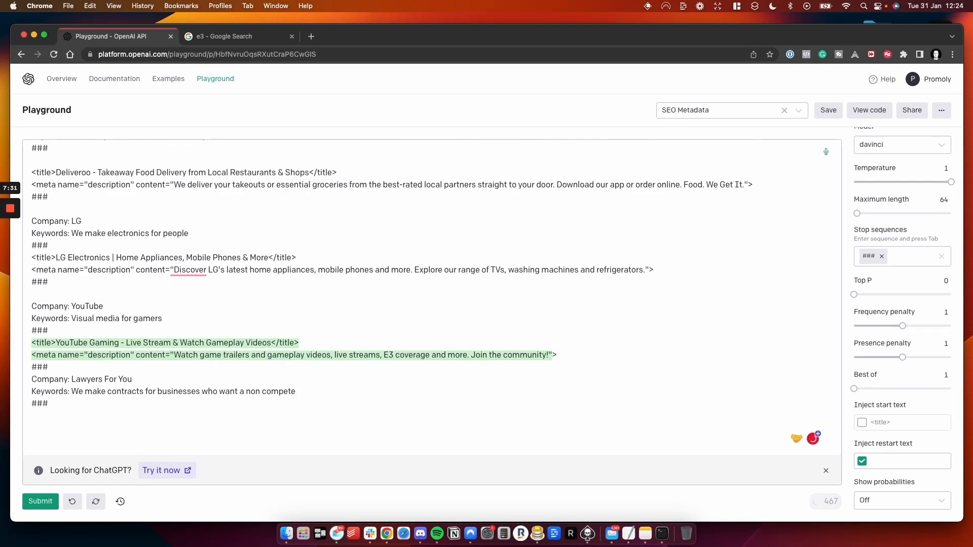
click(41, 501)
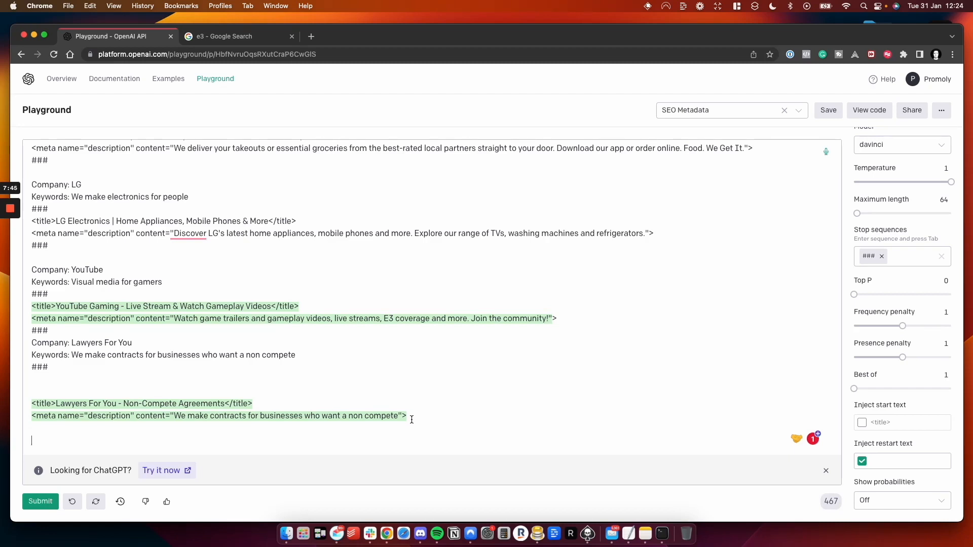
- Review the earlier company examples in the prompt, and select the generated Lawyers For You title and meta description
scroll(132, 212, up, 3)
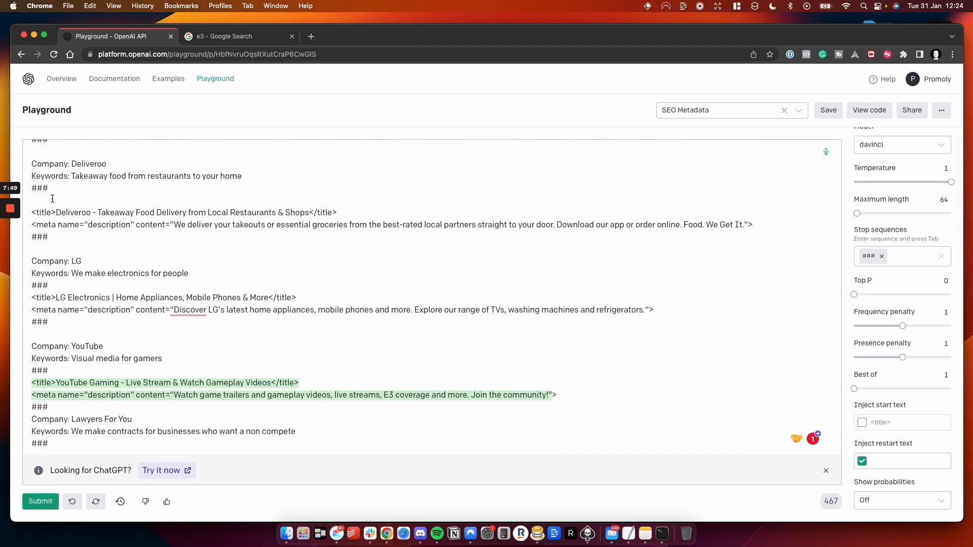
scroll(116, 322, up, 5)
scroll(126, 246, down, 8)
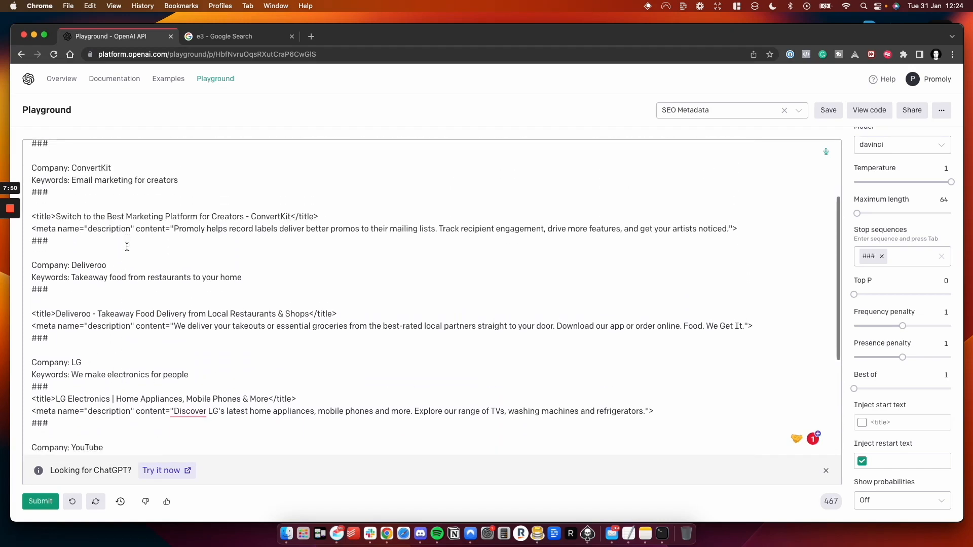
scroll(127, 247, up, 6)
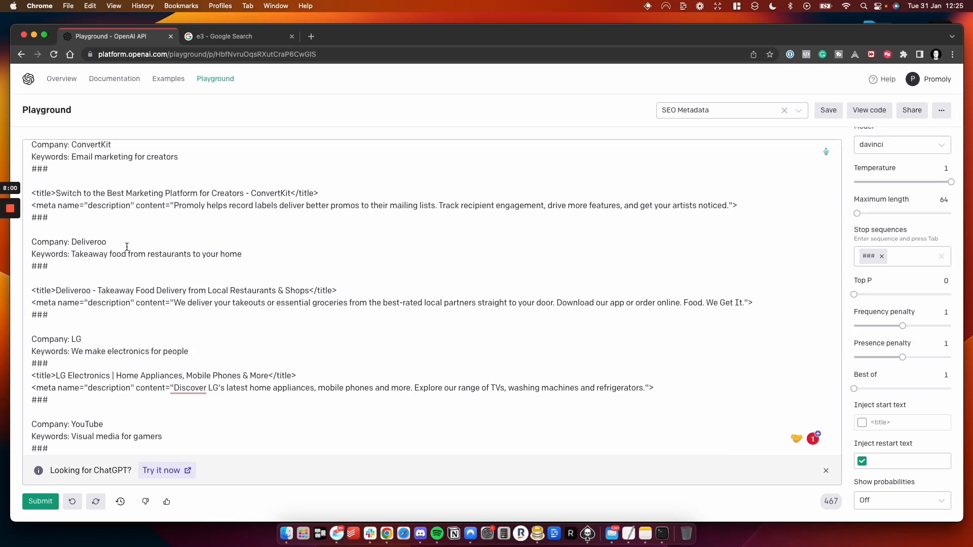
scroll(127, 247, down, 3)
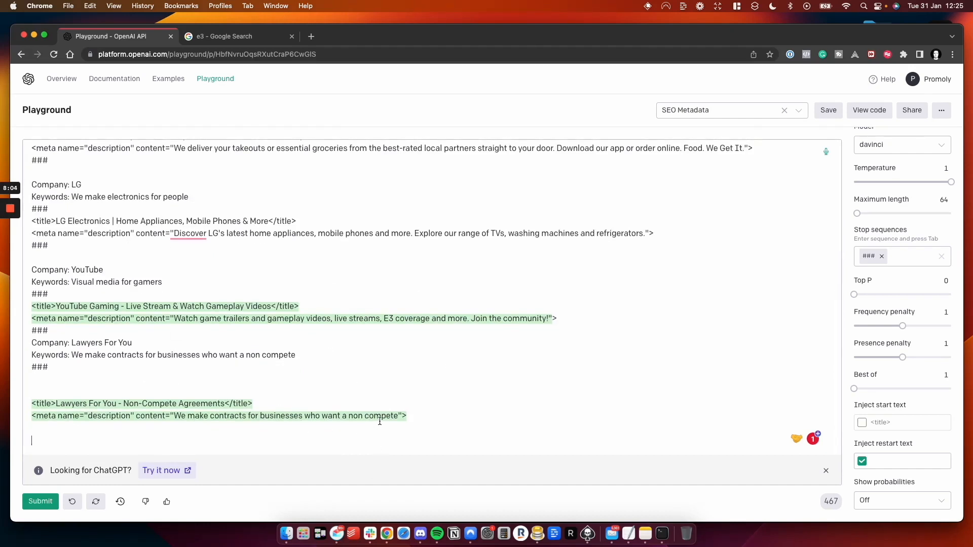
drag(412, 415, 28, 394)
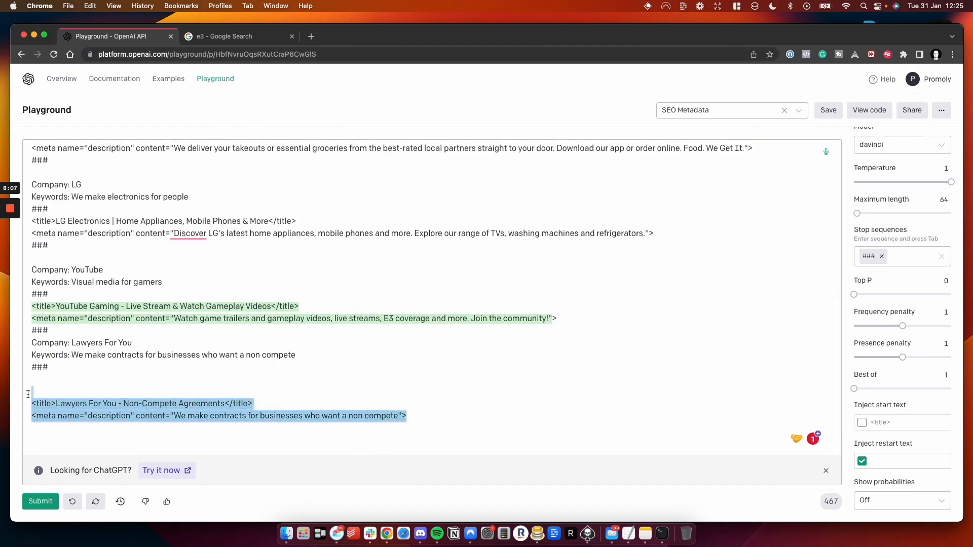